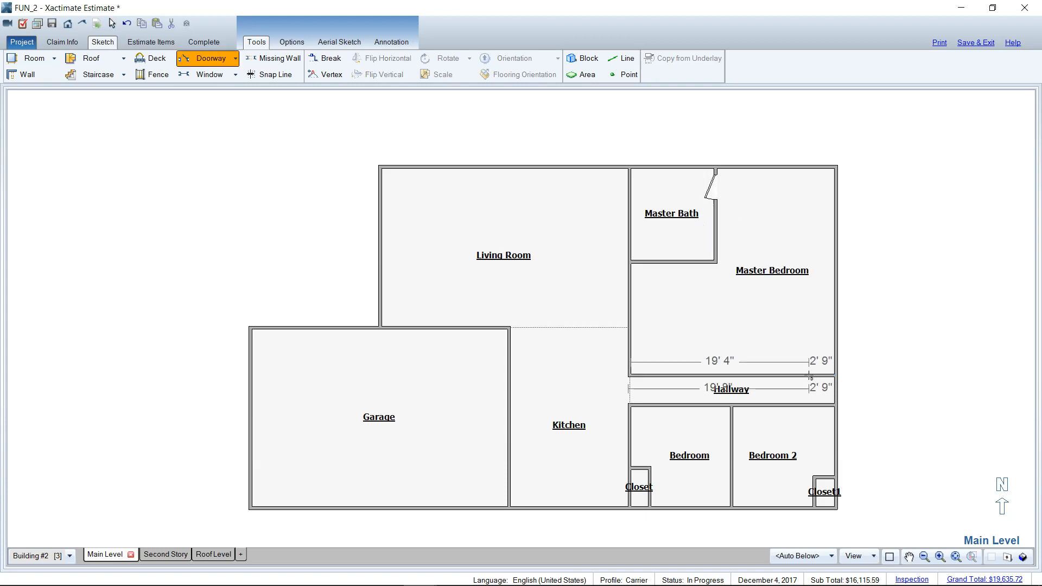
Step: Place doorways from the Hallway into the Master Bedroom, Bedroom and Bedroom 2, and into the closets of both smaller bedrooms
{"action": "left_click", "coordinate": [654, 373]}
{"action": "left_click", "coordinate": [791, 318]}
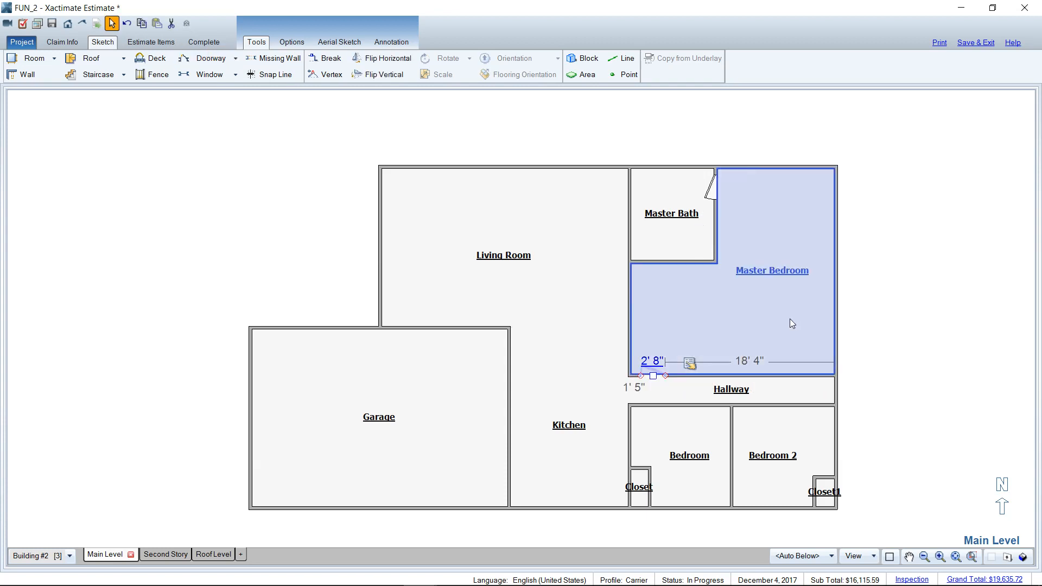
{"action": "key", "text": "d"}
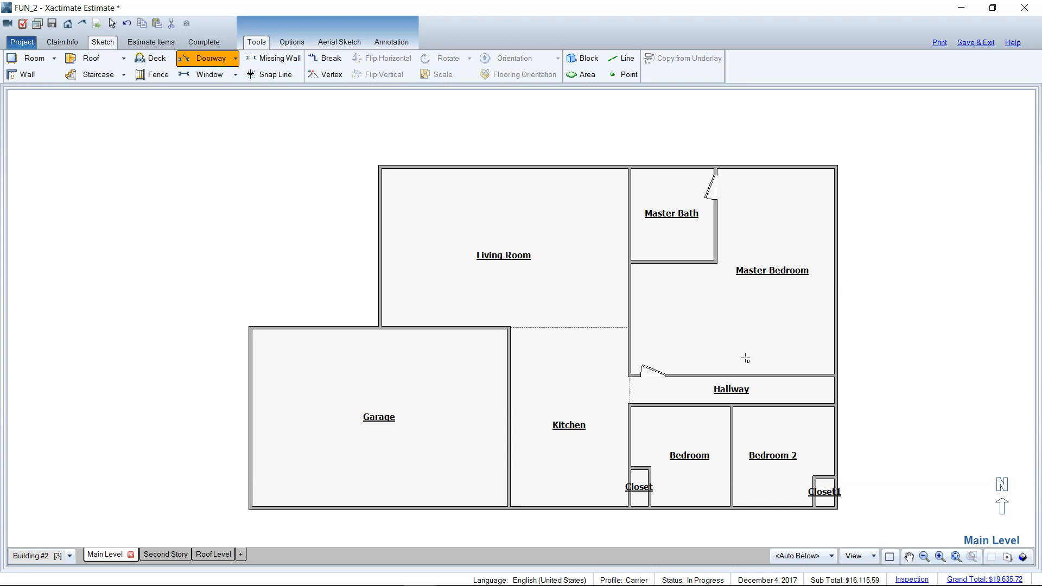
{"action": "left_click", "coordinate": [694, 402]}
{"action": "left_click", "coordinate": [807, 404]}
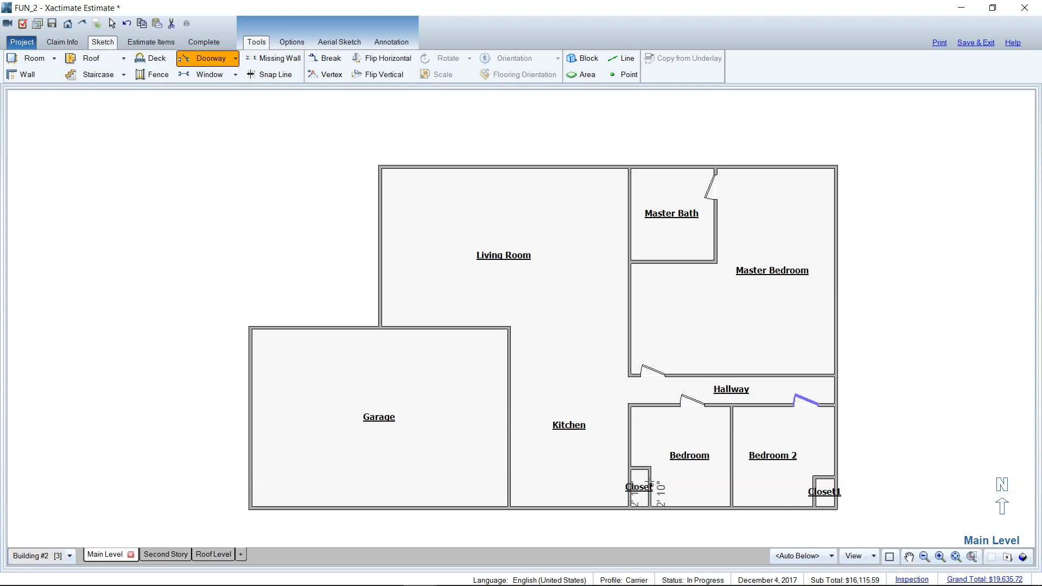
{"action": "left_click", "coordinate": [661, 483]}
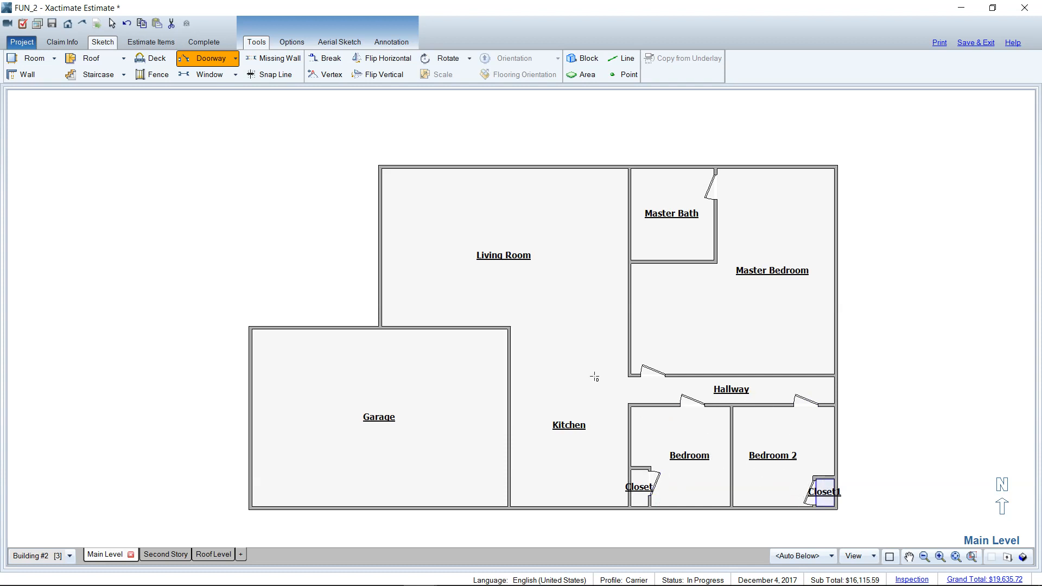
Step: Place four default windows in the Living Room, two in its west exterior wall and two in its north exterior wall
{"action": "key", "text": "w"}
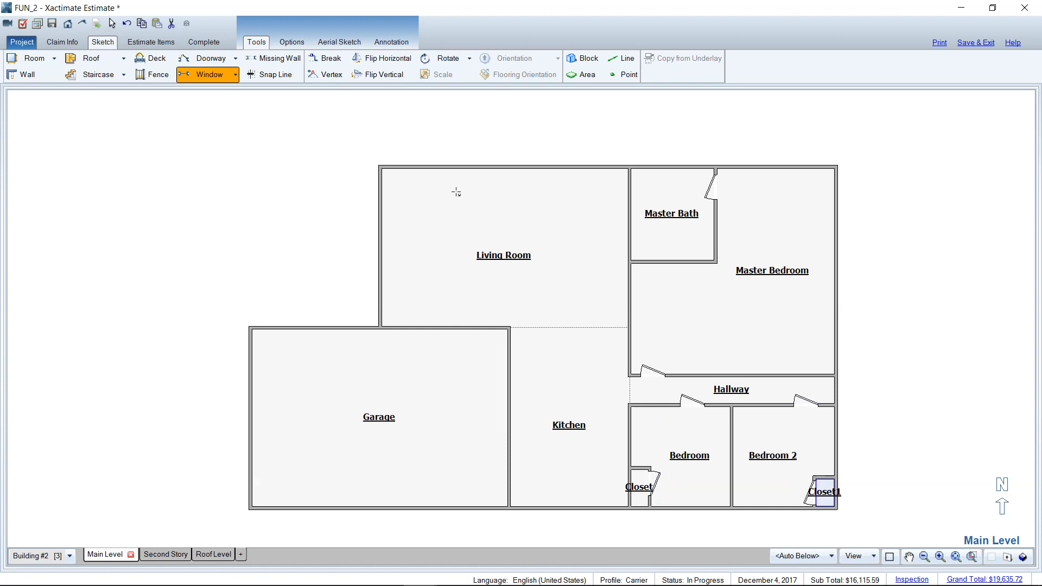
{"action": "left_click", "coordinate": [380, 278]}
{"action": "left_click", "coordinate": [380, 213]}
{"action": "left_click", "coordinate": [425, 167]}
{"action": "left_click", "coordinate": [494, 167]}
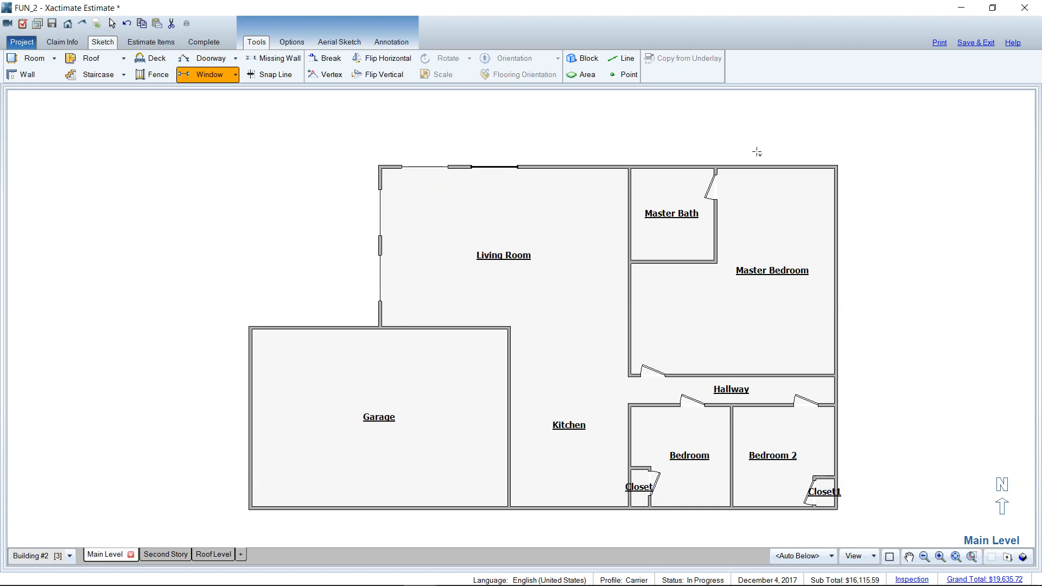
{"action": "left_click", "coordinate": [673, 167]}
{"action": "left_click", "coordinate": [779, 167]}
{"action": "left_click", "coordinate": [836, 235]}
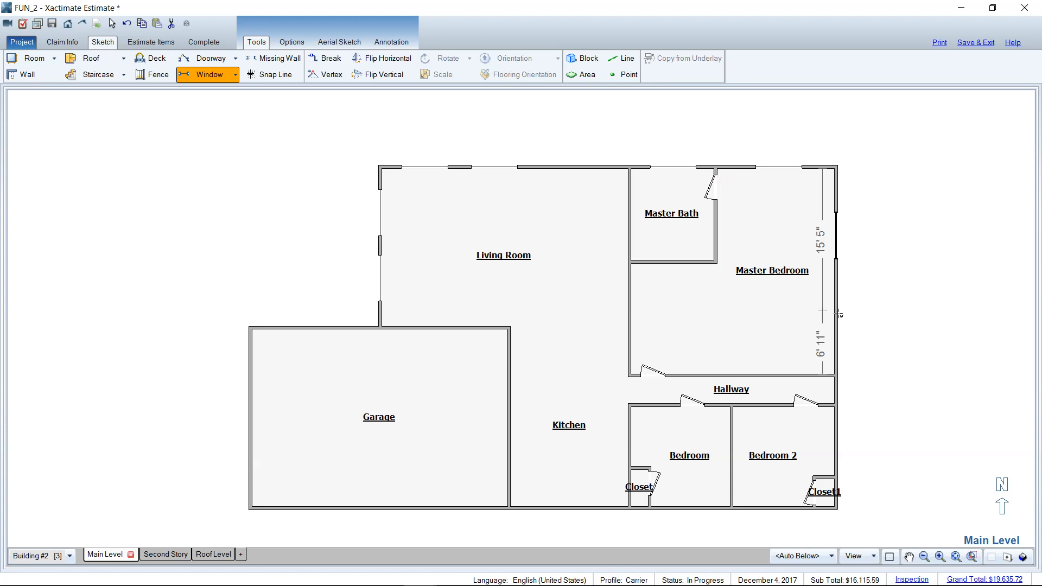
{"action": "left_click", "coordinate": [836, 318]}
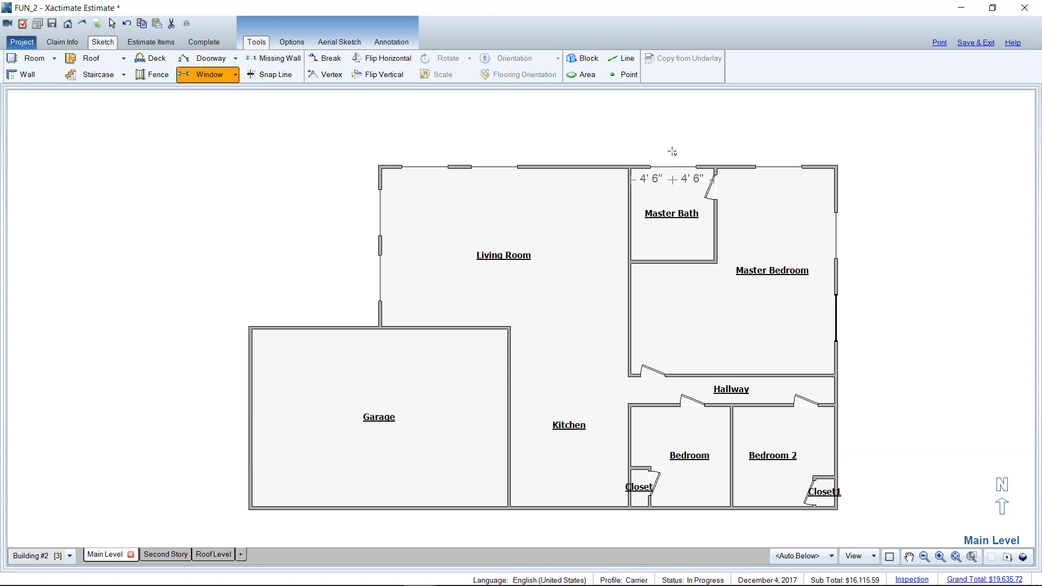
{"action": "key", "text": "ctrl+z"}
{"action": "key", "text": "ctrl+z"}
{"action": "key", "text": "ctrl+z"}
{"action": "key", "text": "ctrl+z"}
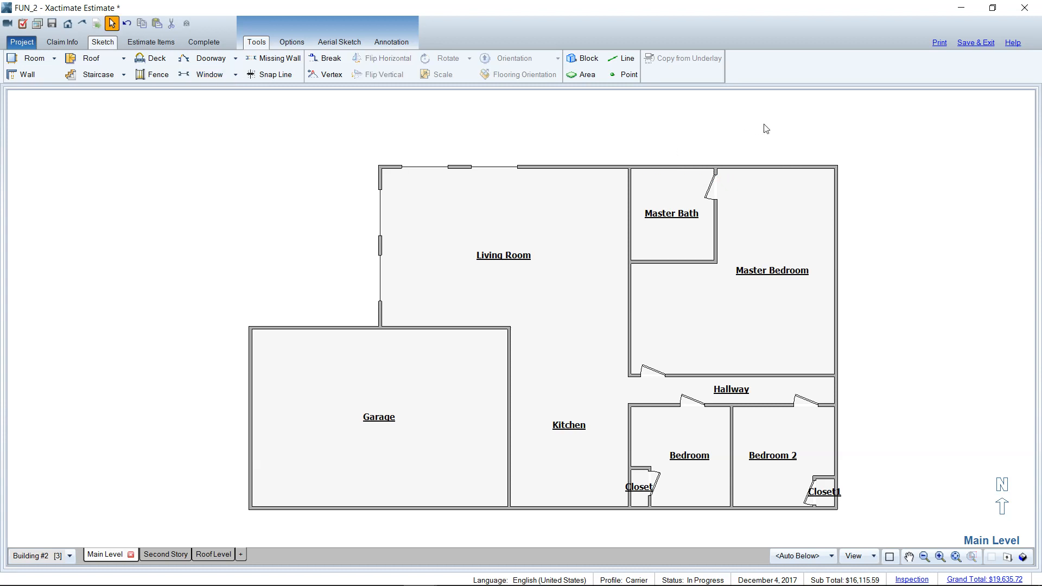
Step: Draw a window about 3' wide in the Master Bath's north wall and place 5' windows in the Master Bedroom's north and east walls
{"action": "key", "text": "w"}
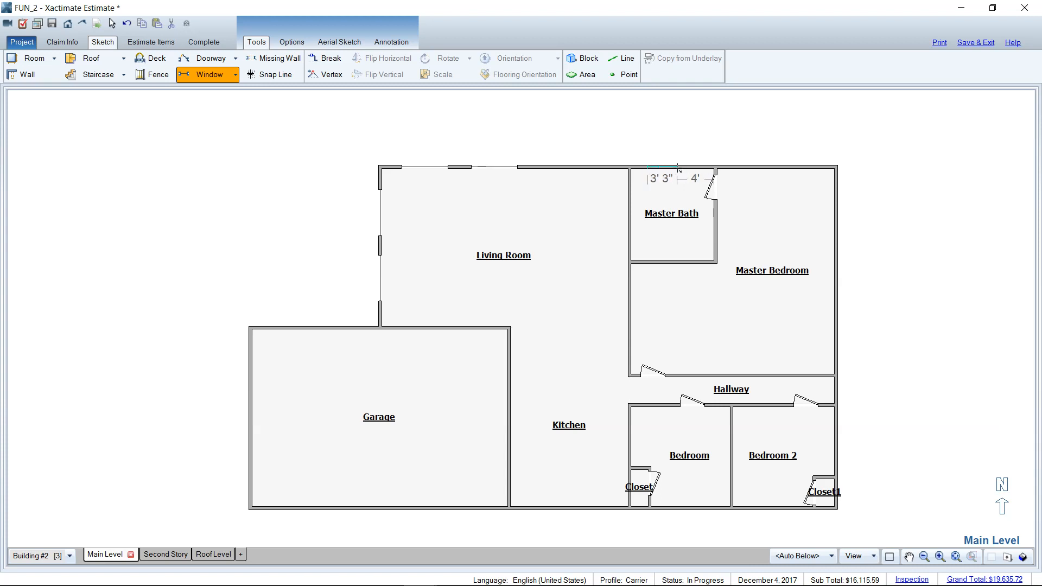
{"action": "left_click", "coordinate": [676, 171]}
{"action": "left_click", "coordinate": [675, 168]}
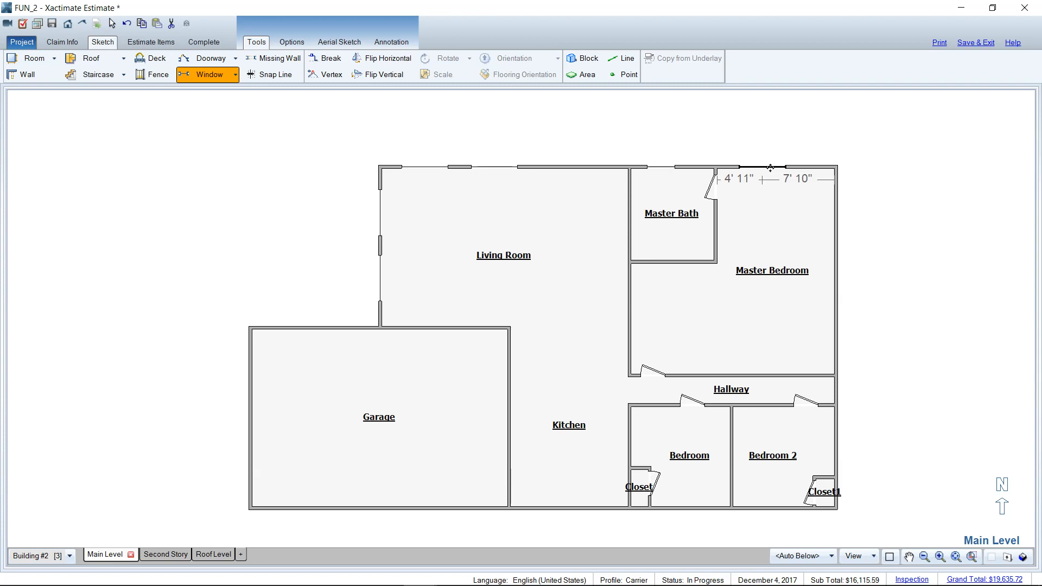
{"action": "left_click", "coordinate": [762, 167]}
{"action": "left_click", "coordinate": [845, 227]}
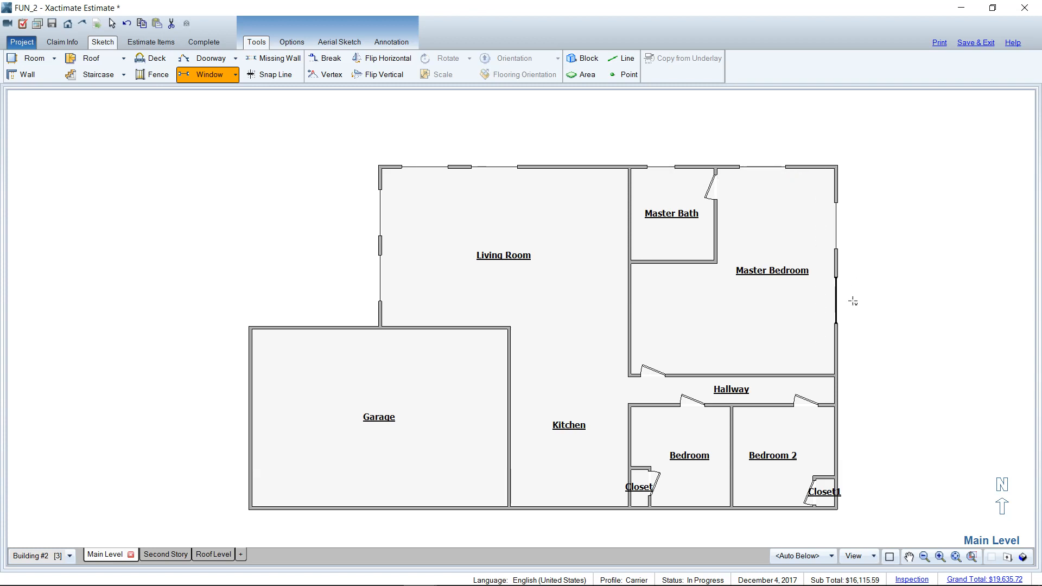
Step: Draw a window about 3' wide in Bedroom 2's east wall and windows about 4' wide in the south walls of Bedroom 2 and Bedroom
{"action": "left_click", "coordinate": [839, 456]}
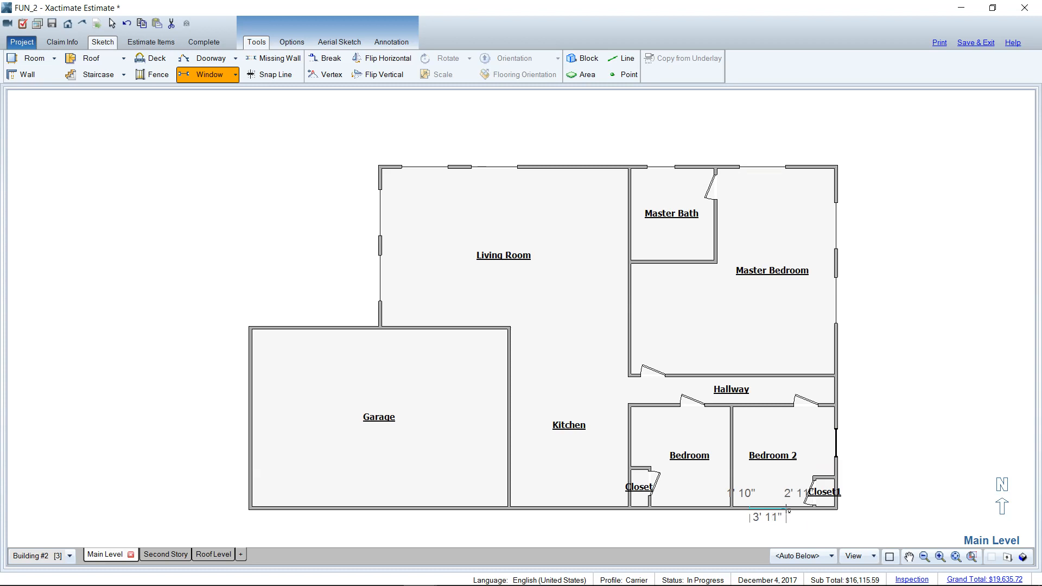
{"action": "left_click", "coordinate": [789, 511]}
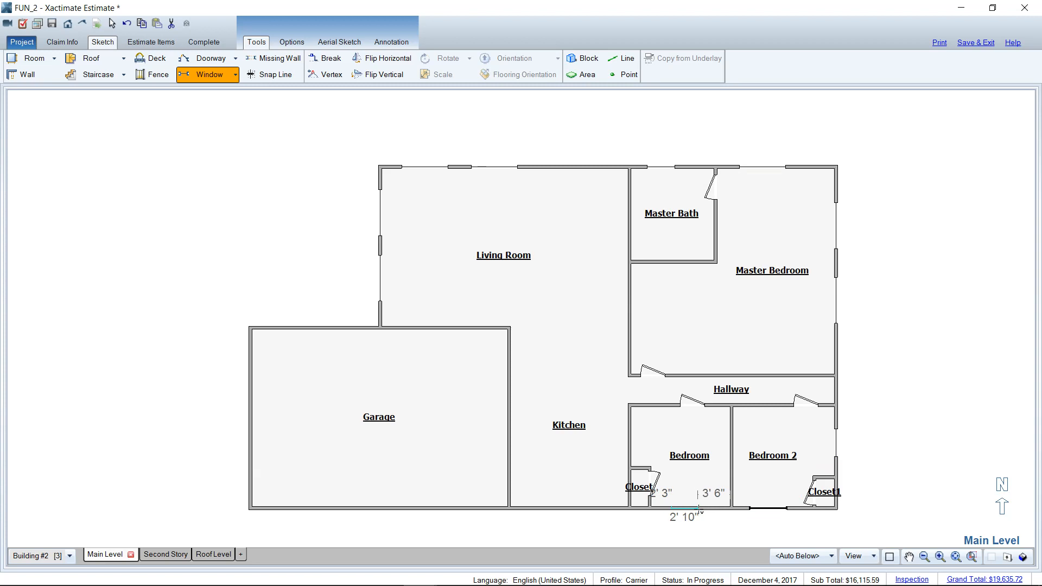
{"action": "left_click", "coordinate": [710, 510]}
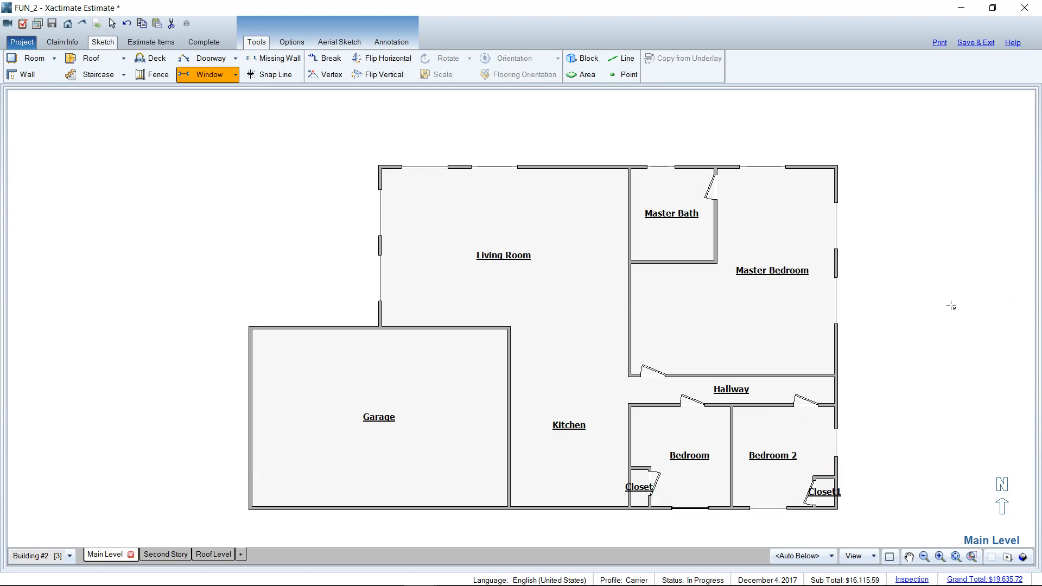
{"action": "key", "text": "ctrl"}
{"action": "key", "text": "ctrl+d"}
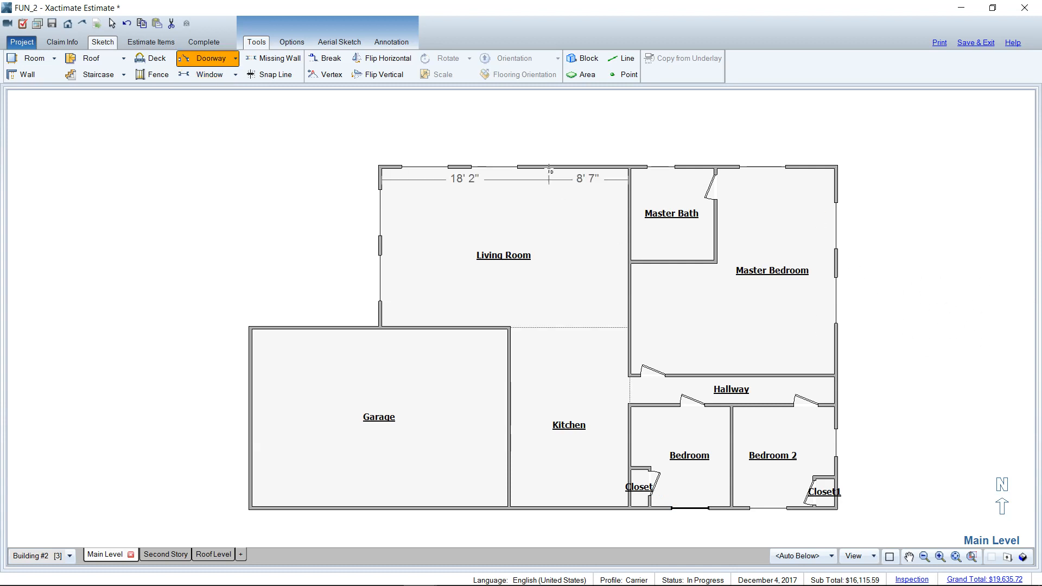
{"action": "left_click_drag", "start_coordinate": [551, 168], "coordinate": [577, 171]}
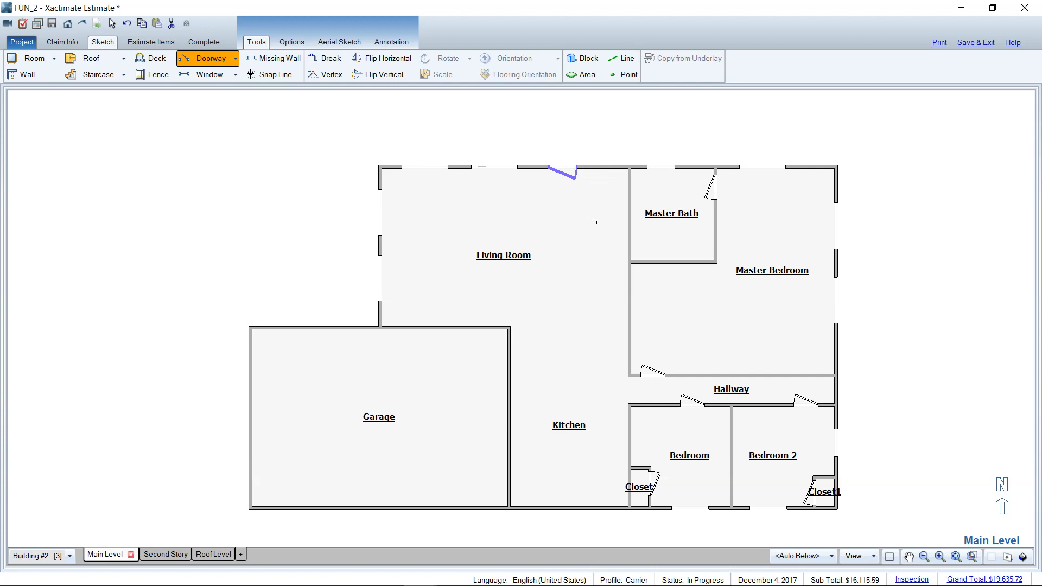
{"action": "key", "text": "Delete"}
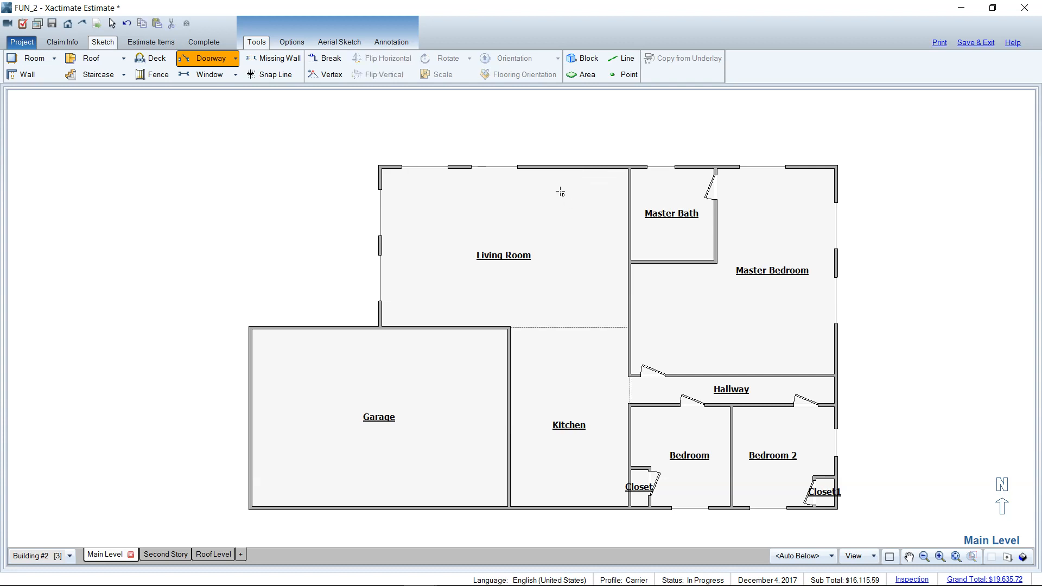
{"action": "left_click_drag", "start_coordinate": [543, 168], "coordinate": [581, 170]}
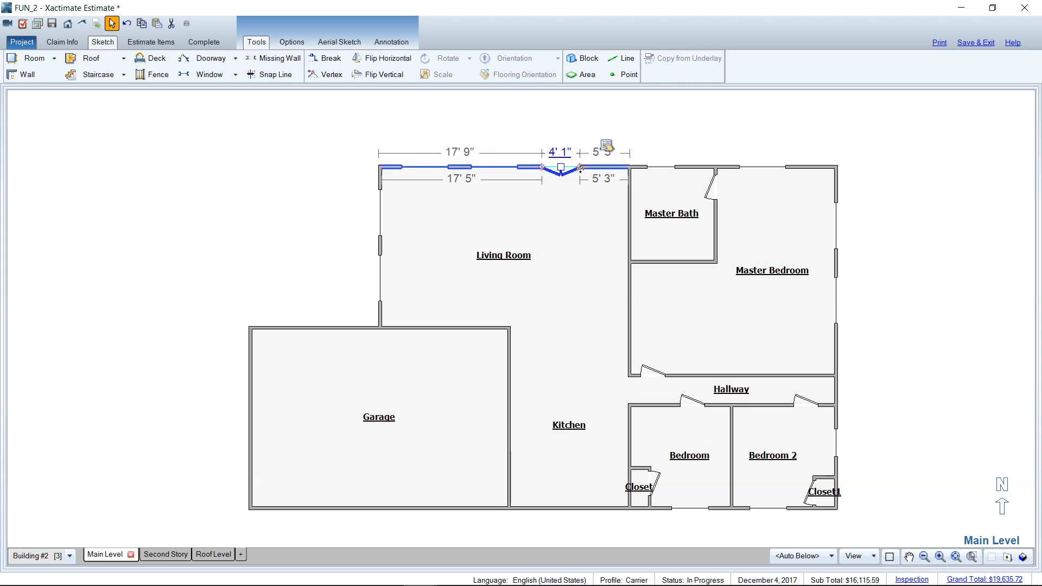
{"action": "scroll", "coordinate": [581, 169], "scroll_direction": "up", "scroll_amount": 3}
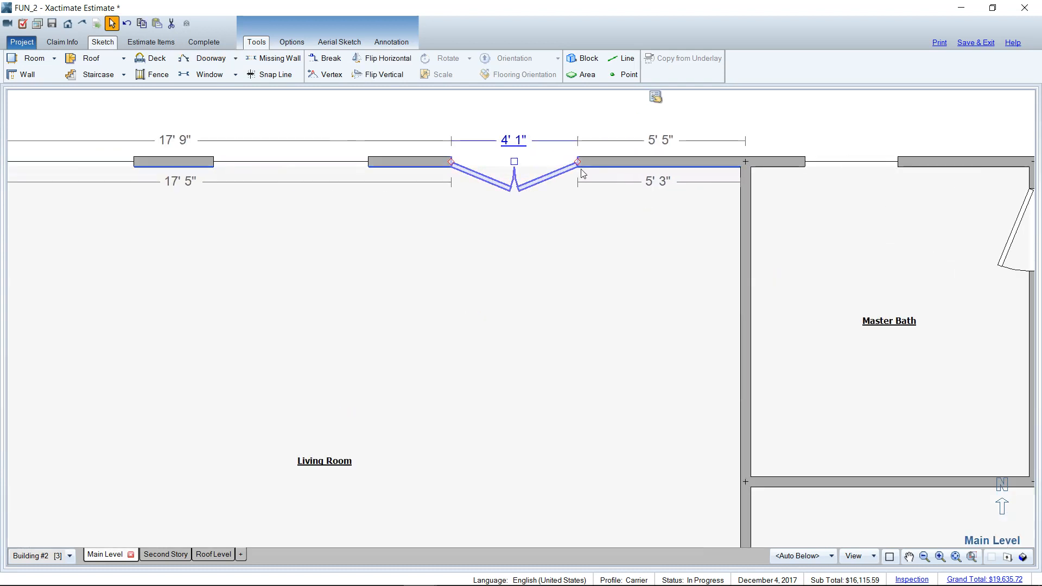
{"action": "scroll", "coordinate": [581, 170], "scroll_direction": "down", "scroll_amount": 3}
{"action": "key", "text": "Delete"}
Step: Draw a double doorway about 4' 1" wide in the Living Room's north wall, between the windows and the Master Bath
{"action": "key", "text": "d"}
{"action": "scroll", "coordinate": [560, 166], "scroll_direction": "up", "scroll_amount": 3}
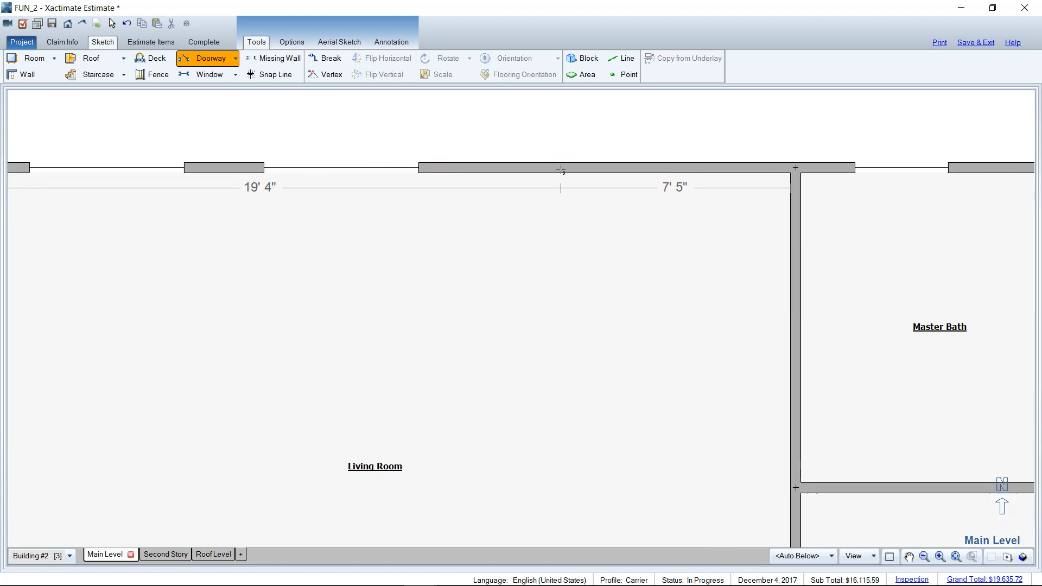
{"action": "left_click_drag", "start_coordinate": [541, 169], "coordinate": [665, 176]}
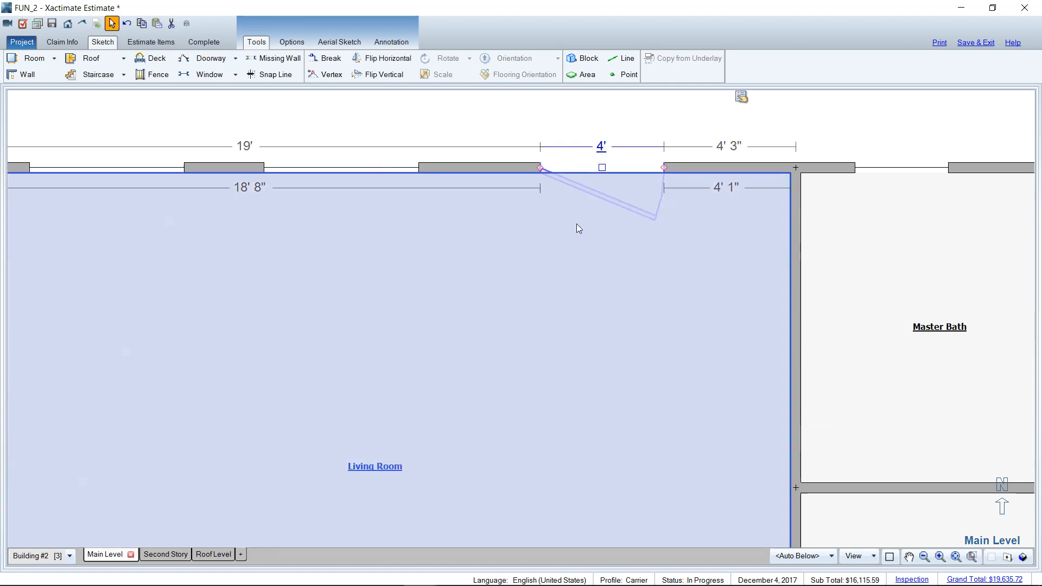
{"action": "key", "text": "ctrl+z"}
{"action": "left_click_drag", "start_coordinate": [514, 169], "coordinate": [644, 171]}
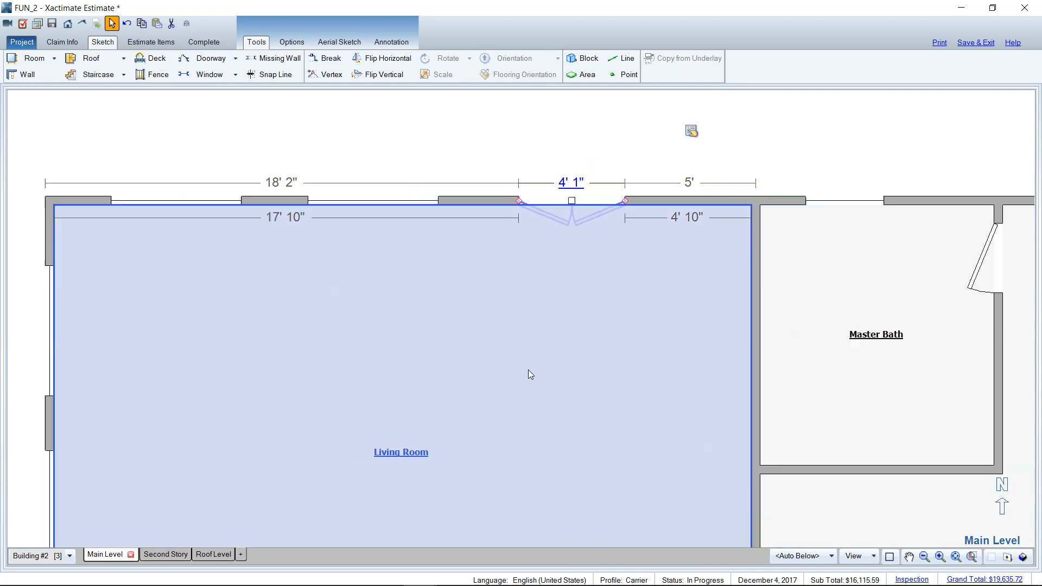
{"action": "scroll", "coordinate": [529, 370], "scroll_direction": "down", "scroll_amount": 3}
{"action": "left_click_drag", "start_coordinate": [323, 408], "coordinate": [311, 201]}
{"action": "scroll", "coordinate": [394, 478], "scroll_direction": "up", "scroll_amount": 5}
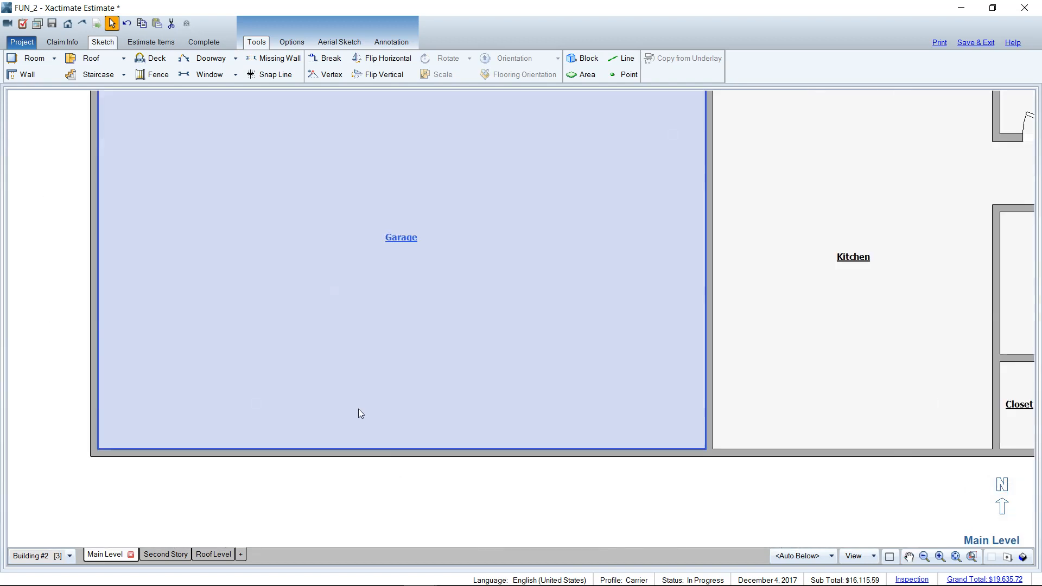
{"action": "key", "text": "d"}
{"action": "left_click_drag", "start_coordinate": [148, 454], "coordinate": [625, 454]}
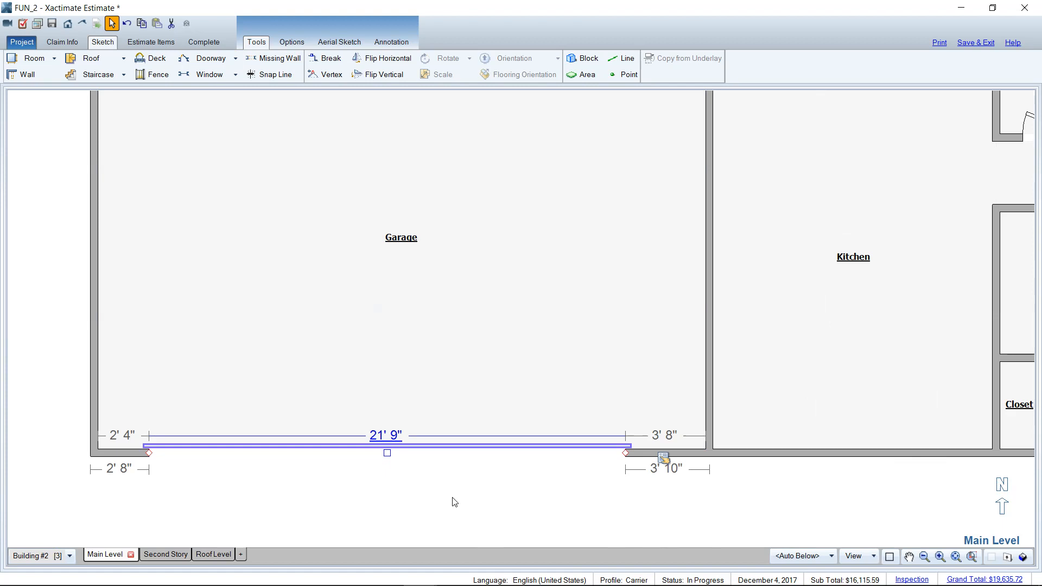
{"action": "key", "text": "Delete"}
{"action": "left_click", "coordinate": [396, 433]}
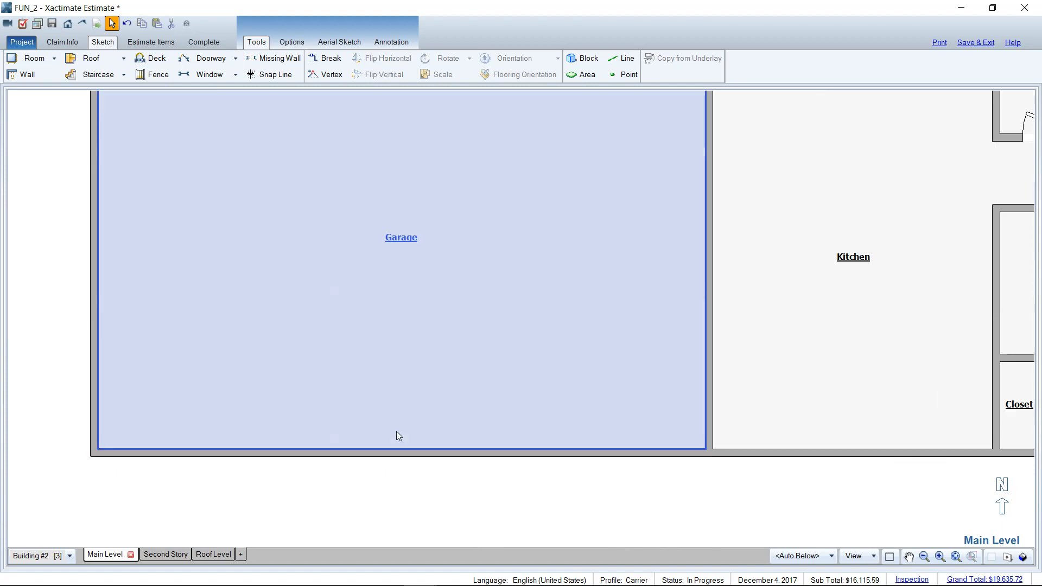
{"action": "key", "text": "d"}
{"action": "left_click_drag", "start_coordinate": [151, 453], "coordinate": [304, 453]}
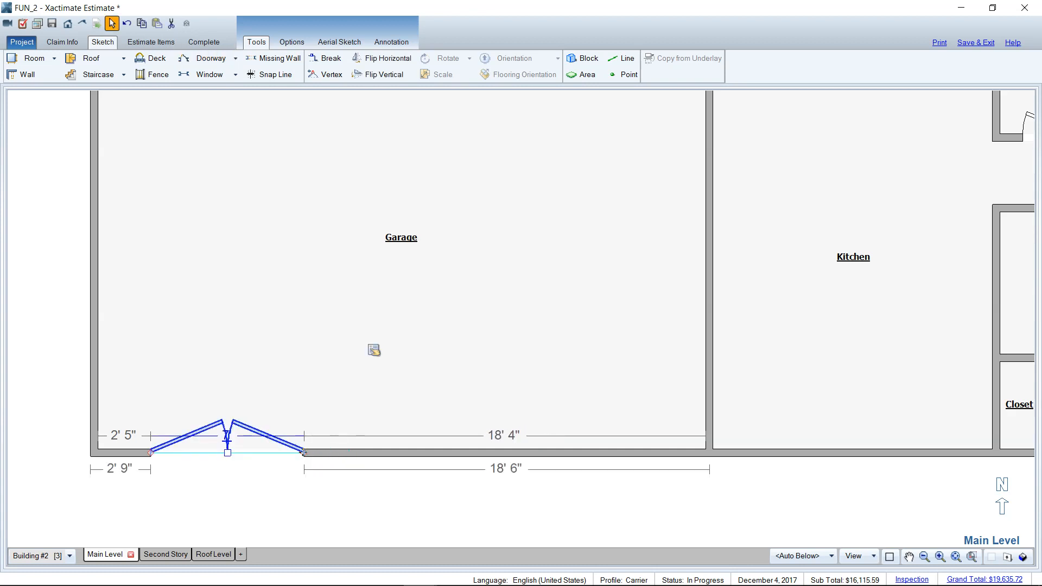
{"action": "key", "text": "Delete"}
Step: Draw an overhead door about 7' 1" wide near the west end of the Garage's south wall and check it in 3D
{"action": "key", "text": "d"}
{"action": "left_click_drag", "start_coordinate": [143, 453], "coordinate": [298, 453]}
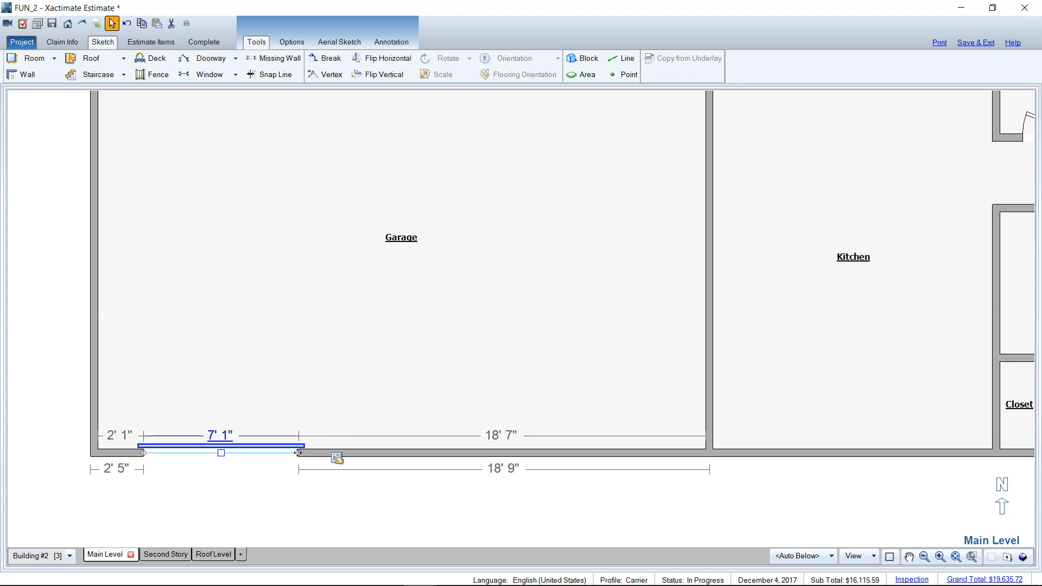
{"action": "key", "text": "F8"}
{"action": "scroll", "coordinate": [298, 453], "scroll_direction": "down", "scroll_amount": 3}
{"action": "left_click_drag", "start_coordinate": [319, 411], "coordinate": [390, 485]}
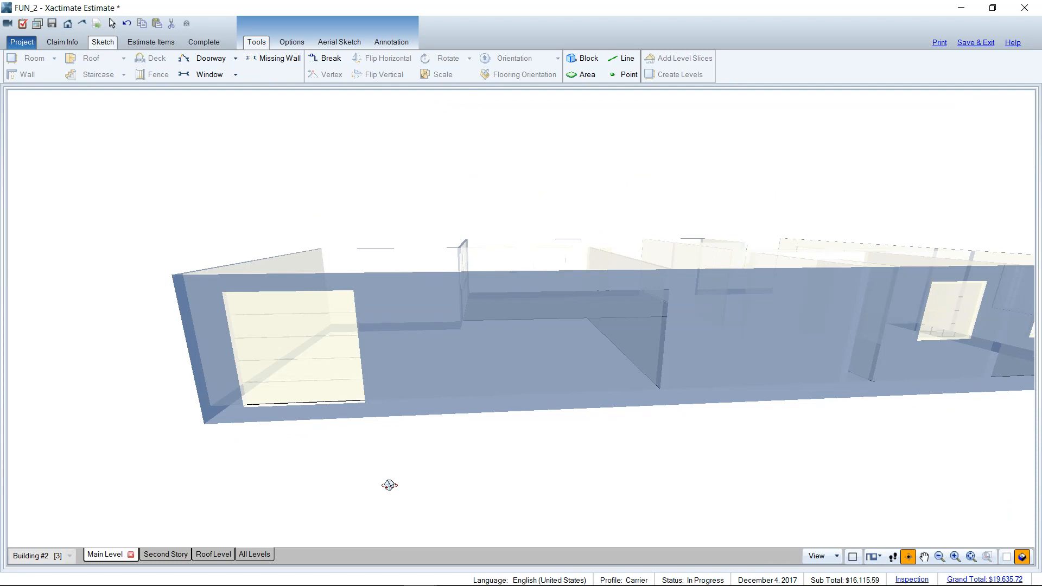
{"action": "scroll", "coordinate": [392, 489], "scroll_direction": "down", "scroll_amount": 4}
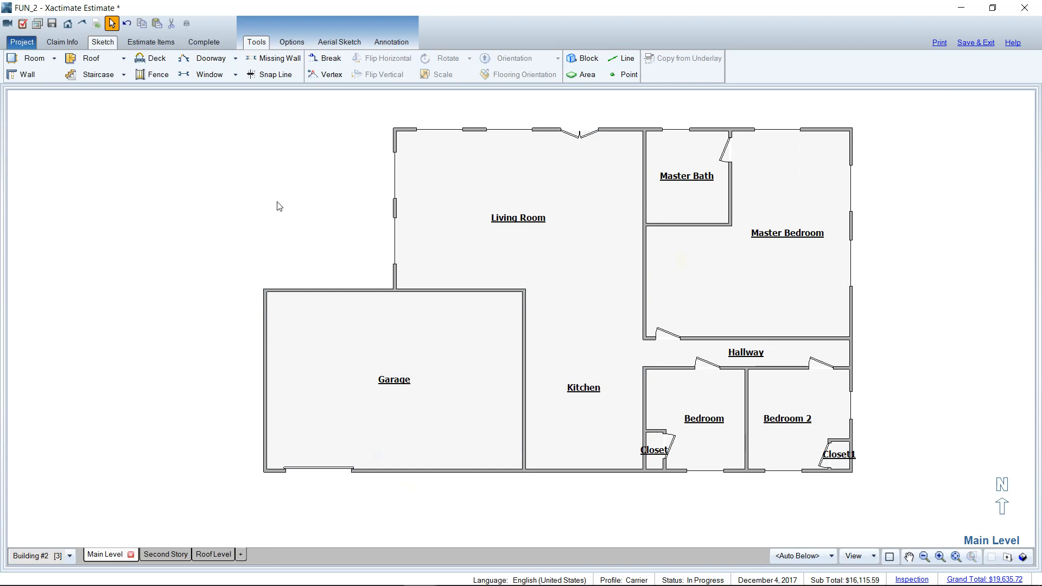
Step: Select all the windows of the Living Room, Master Bath and Master Bedroom together
{"action": "left_click", "coordinate": [395, 242]}
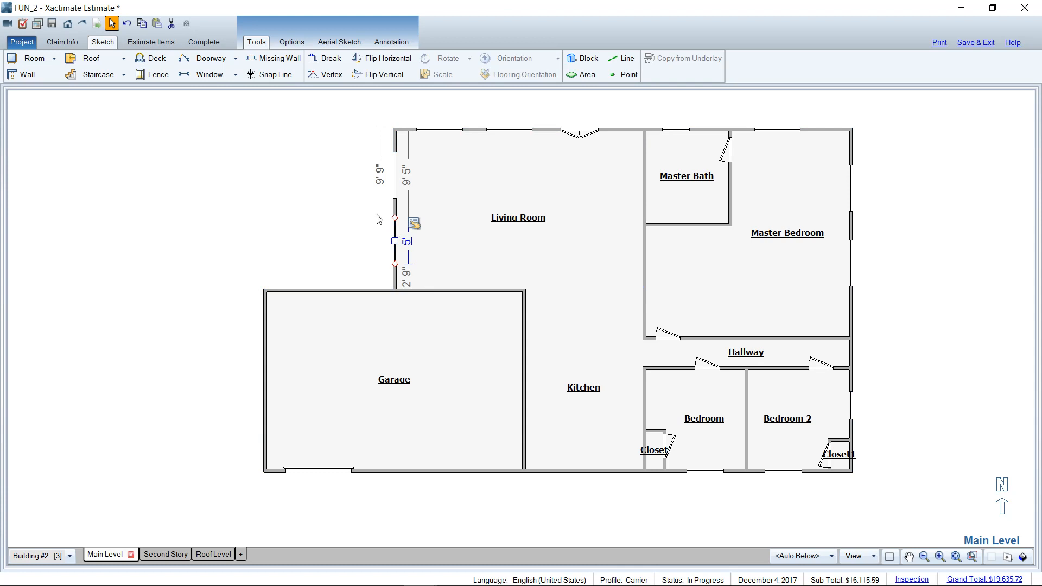
{"action": "left_click", "coordinate": [395, 173], "text": "ctrl"}
{"action": "left_click", "coordinate": [436, 131], "text": "ctrl"}
{"action": "left_click", "coordinate": [499, 130], "text": "ctrl"}
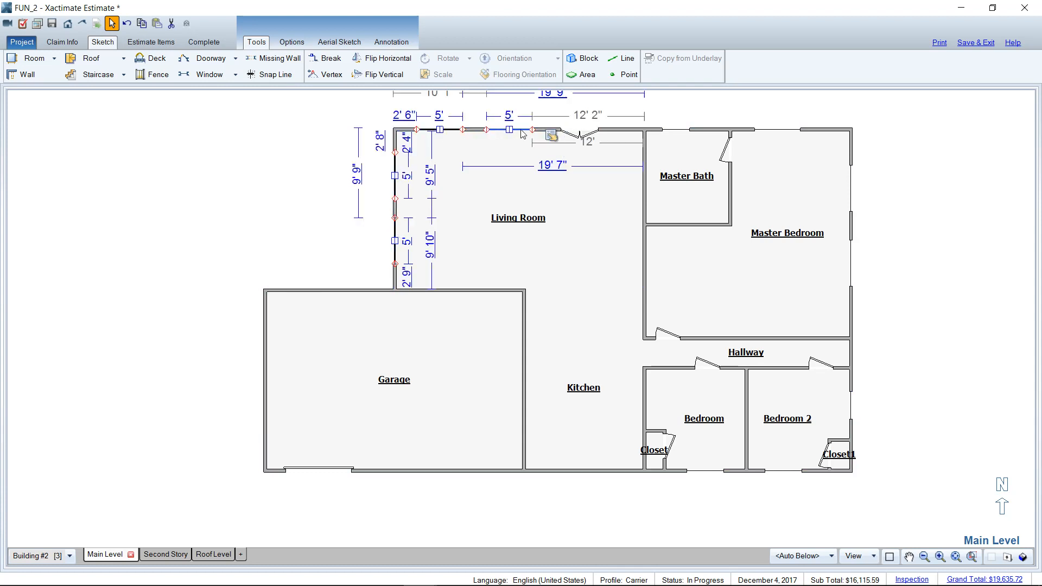
{"action": "left_click", "coordinate": [676, 131], "text": "ctrl"}
{"action": "left_click", "coordinate": [778, 131], "text": "ctrl"}
{"action": "left_click", "coordinate": [851, 188], "text": "ctrl"}
{"action": "left_click", "coordinate": [851, 262], "text": "ctrl"}
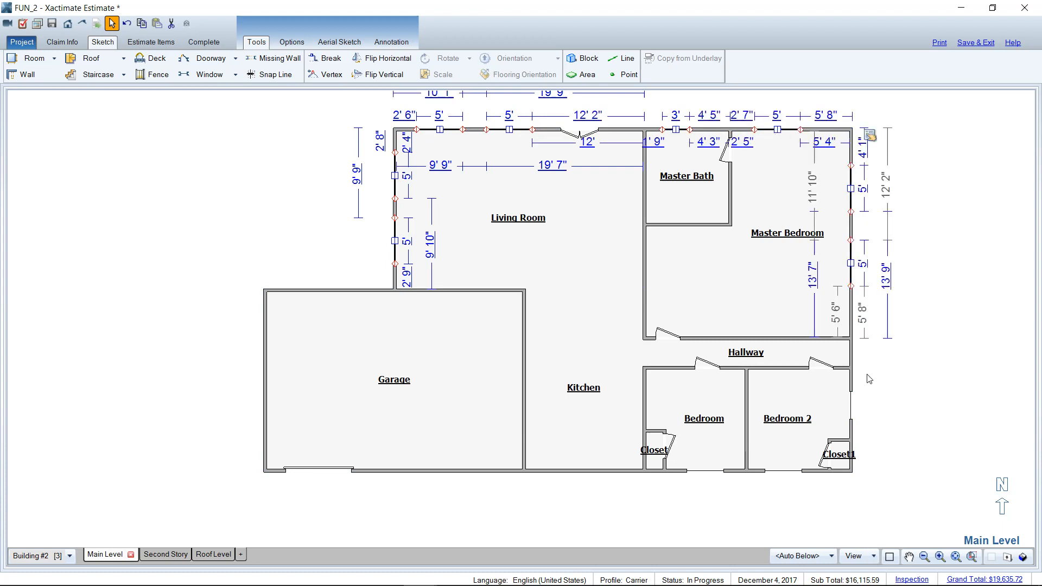
Step: Add the east window of Bedroom 2 and the south windows of Bedroom 2 and Bedroom to the window selection
{"action": "left_click", "coordinate": [851, 406], "text": "ctrl"}
{"action": "left_click", "coordinate": [803, 458], "text": "ctrl"}
{"action": "left_click", "coordinate": [783, 470], "text": "ctrl"}
{"action": "left_click", "coordinate": [706, 471], "text": "ctrl"}
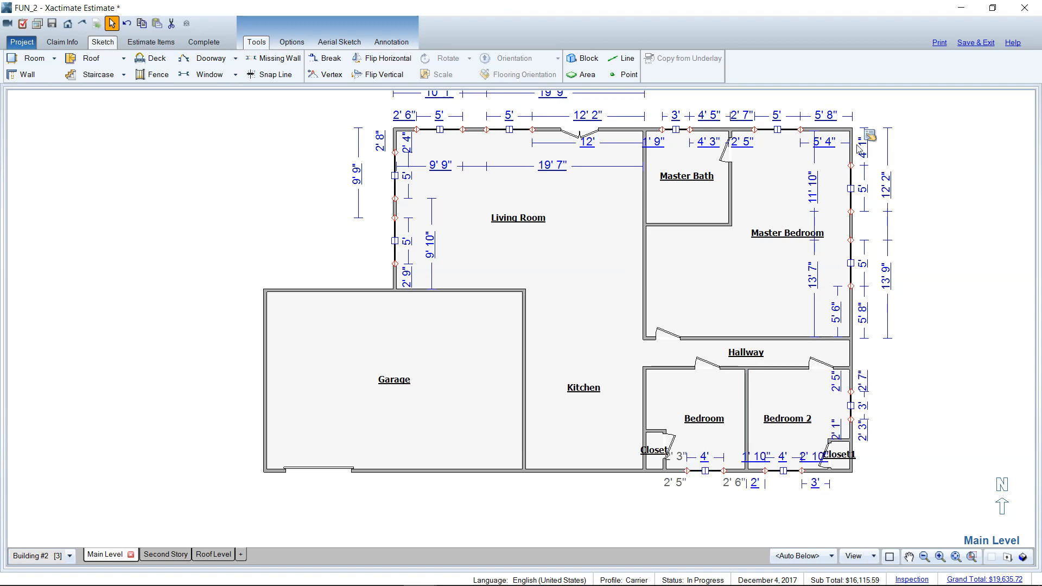
Step: Set Deduct Window to Yes in the shared wall opening properties of all selected windows
{"action": "left_click", "coordinate": [870, 135]}
{"action": "left_click", "coordinate": [890, 145]}
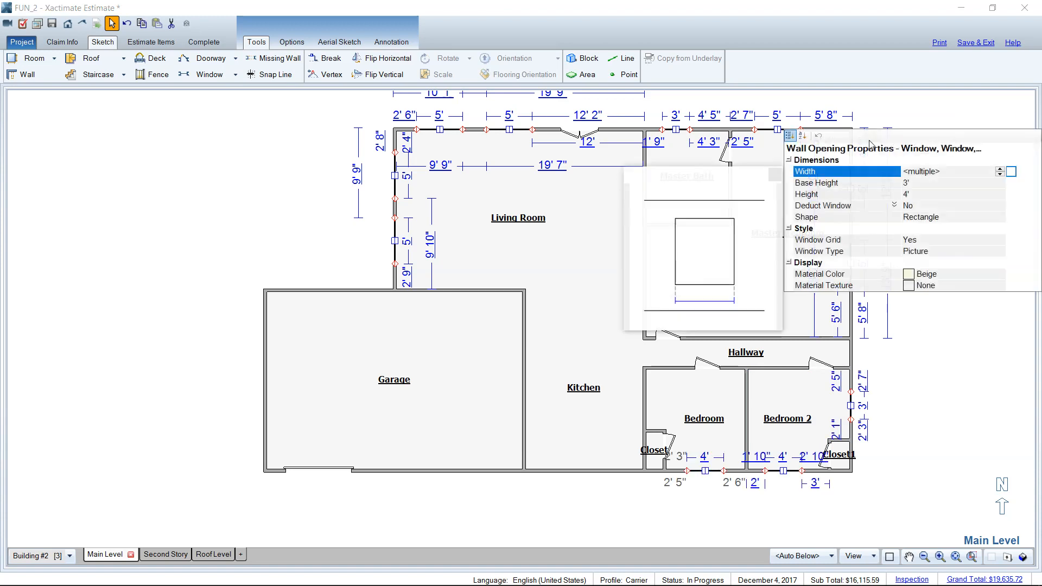
{"action": "left_click", "coordinate": [894, 206]}
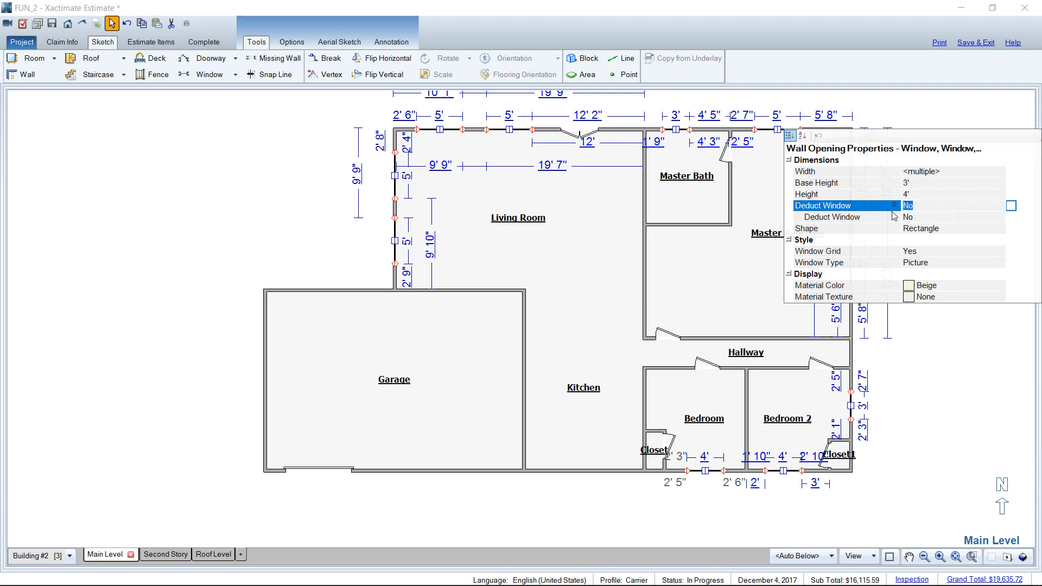
{"action": "left_click", "coordinate": [894, 216]}
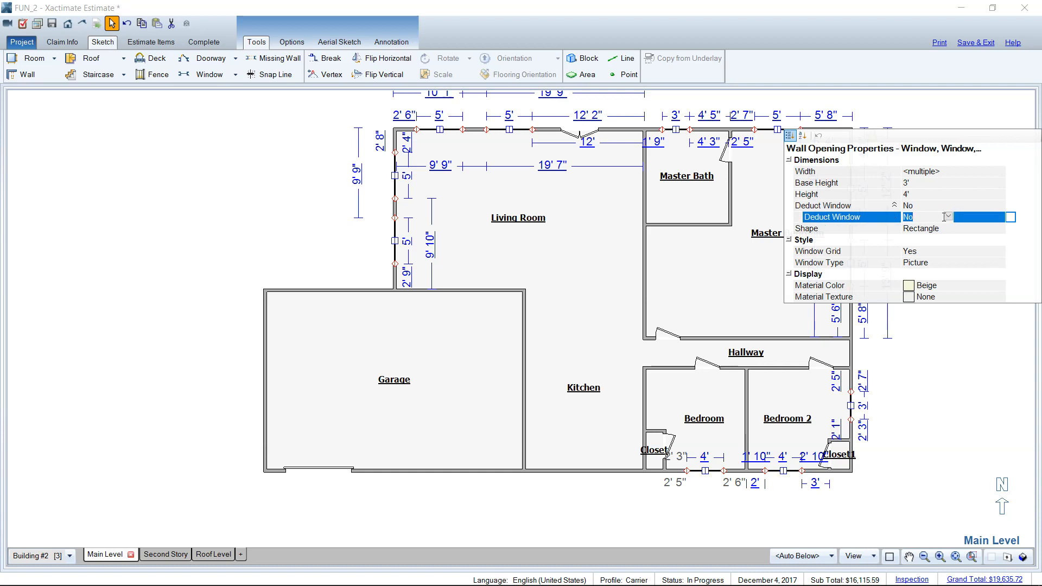
{"action": "left_click", "coordinate": [949, 216]}
{"action": "left_click", "coordinate": [929, 237]}
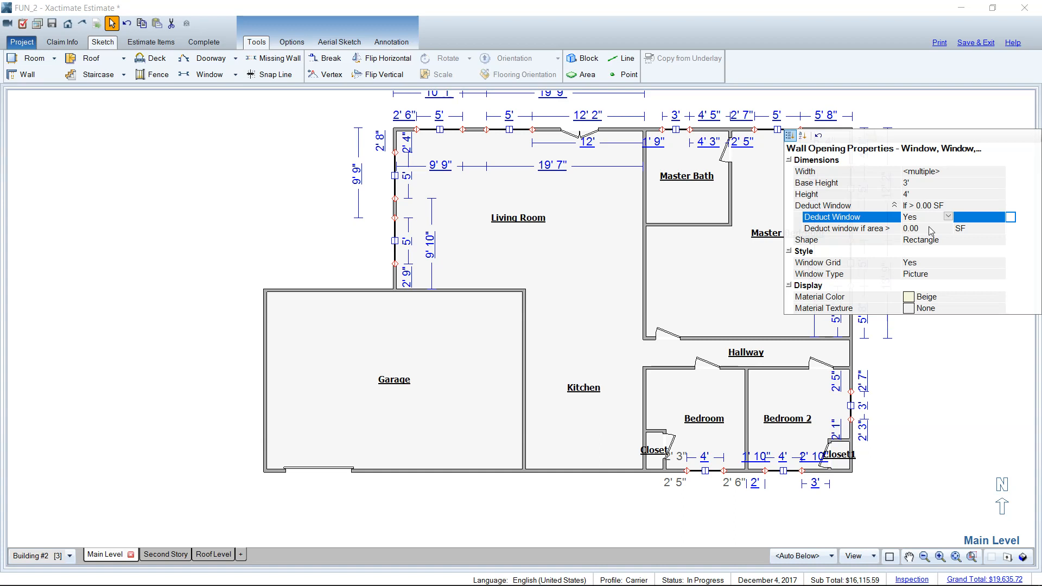
{"action": "left_click", "coordinate": [585, 202]}
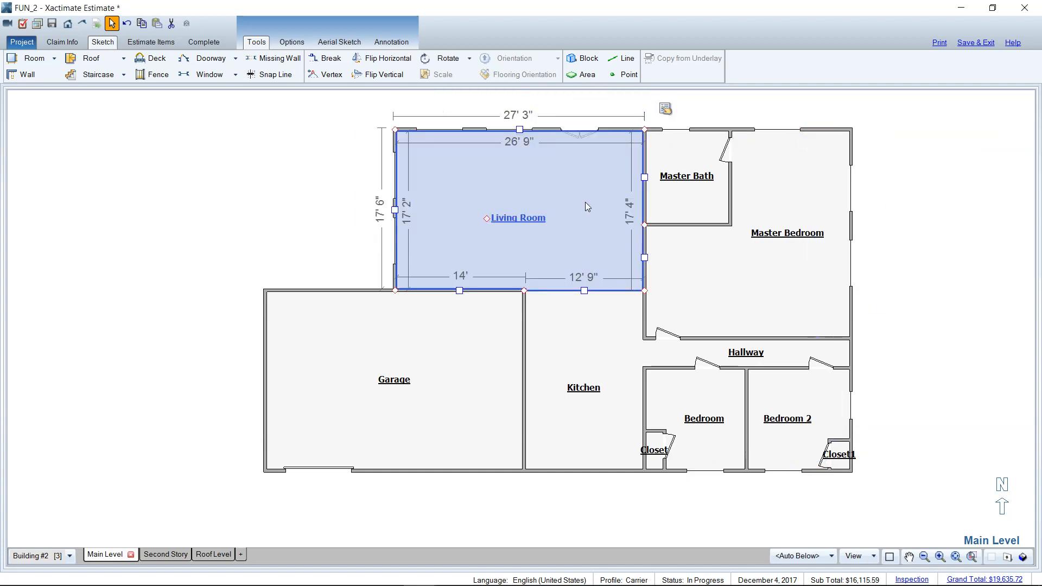
Step: Examine the shared properties of the Living Room double door, the Master Bath door and the door between Master Bedroom and Hallway
{"action": "left_click", "coordinate": [573, 136]}
{"action": "left_click", "coordinate": [727, 149], "text": "ctrl"}
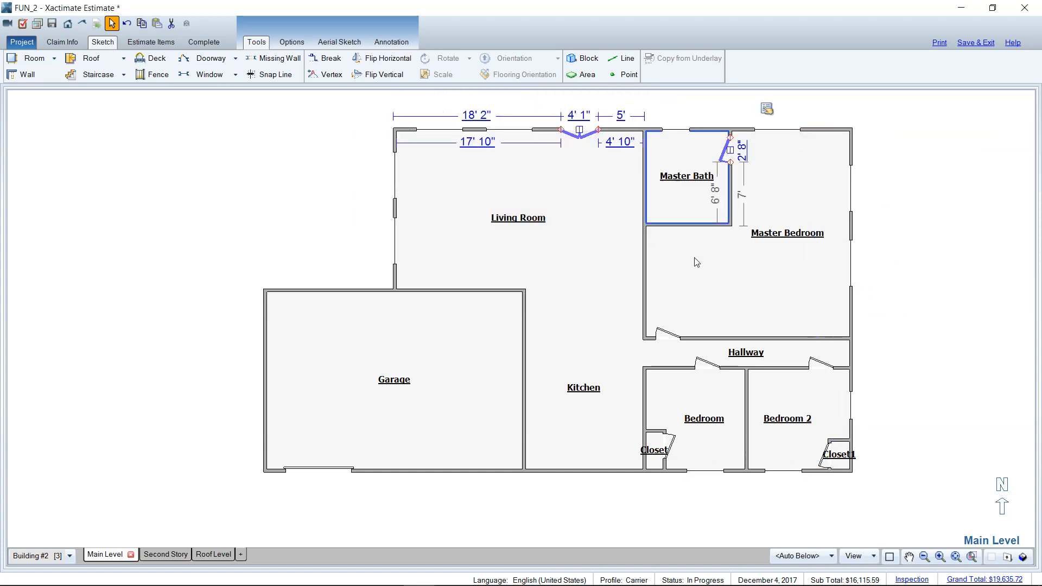
{"action": "left_click", "coordinate": [667, 332], "text": "ctrl"}
{"action": "left_click", "coordinate": [767, 108]}
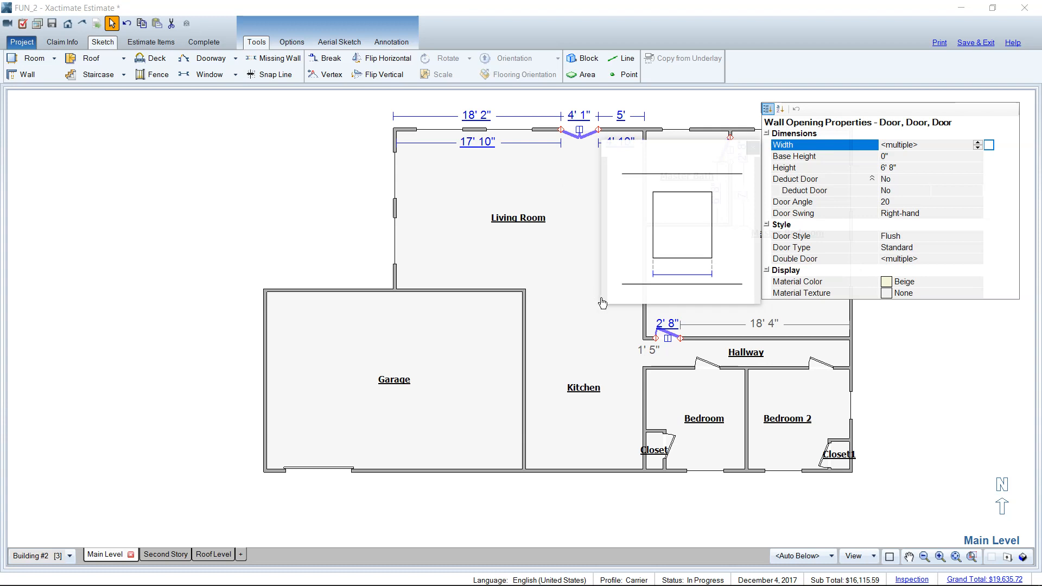
{"action": "left_click", "coordinate": [318, 215]}
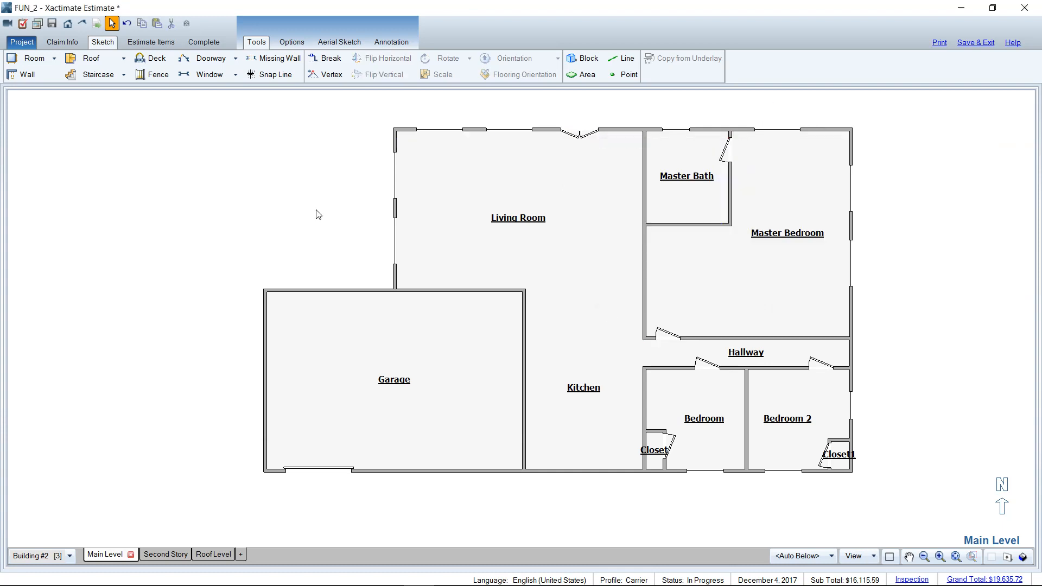